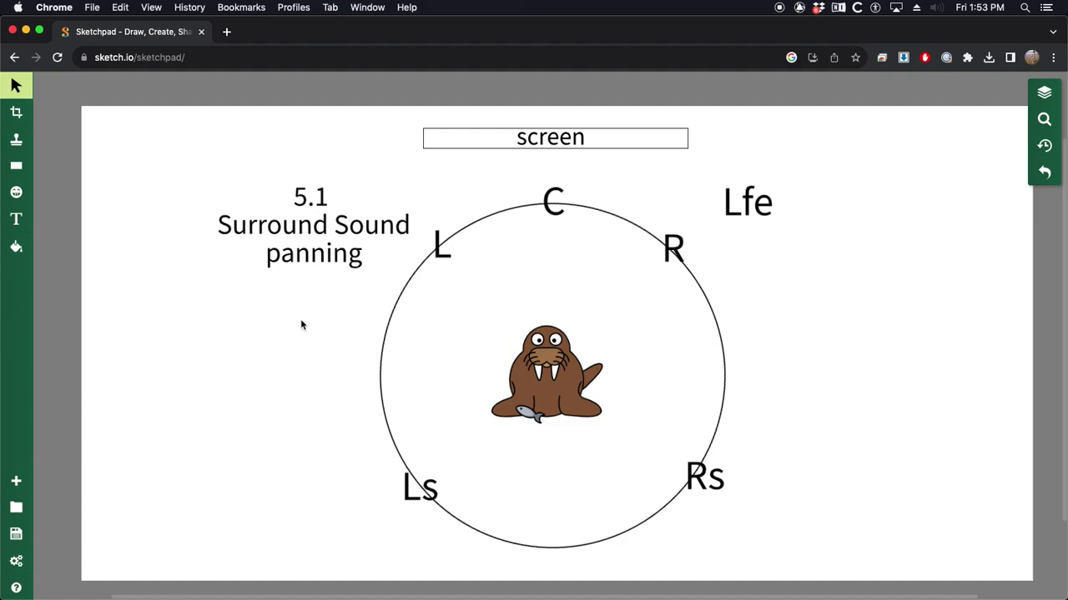
Shift the panner window slightly left and show the Dialogue track's panner, then return to the speaker diagram.
key(super+Tab)
key(super+Tab)
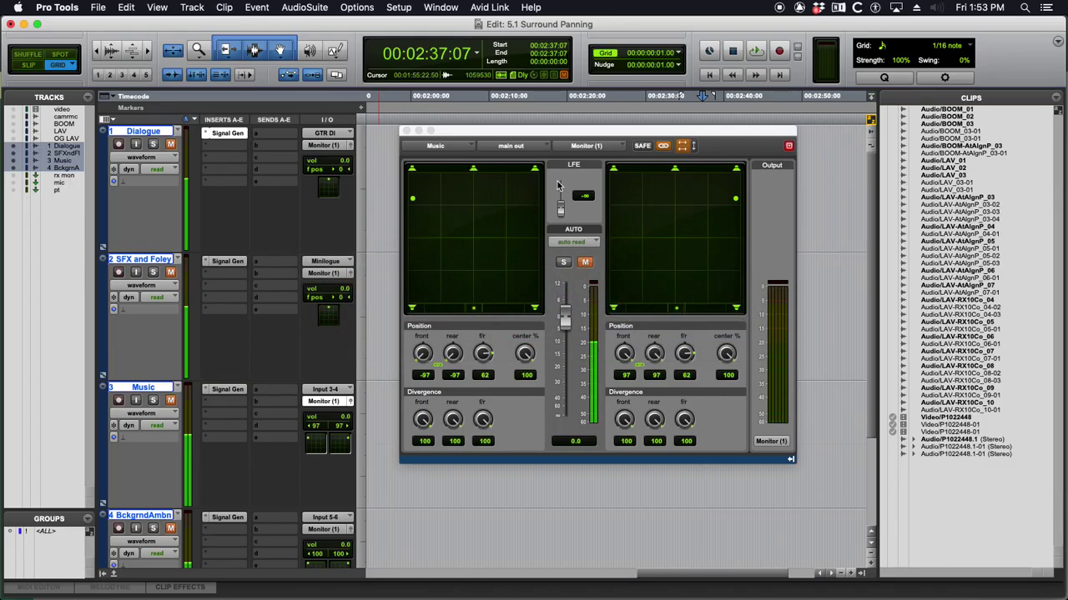
drag(556, 133, 518, 132)
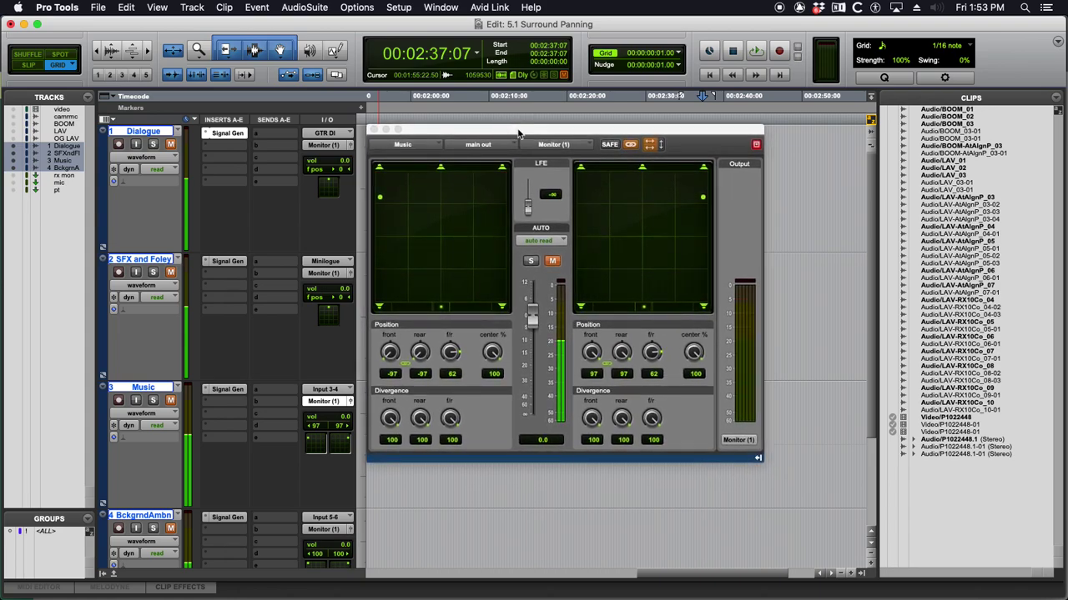
click(517, 132)
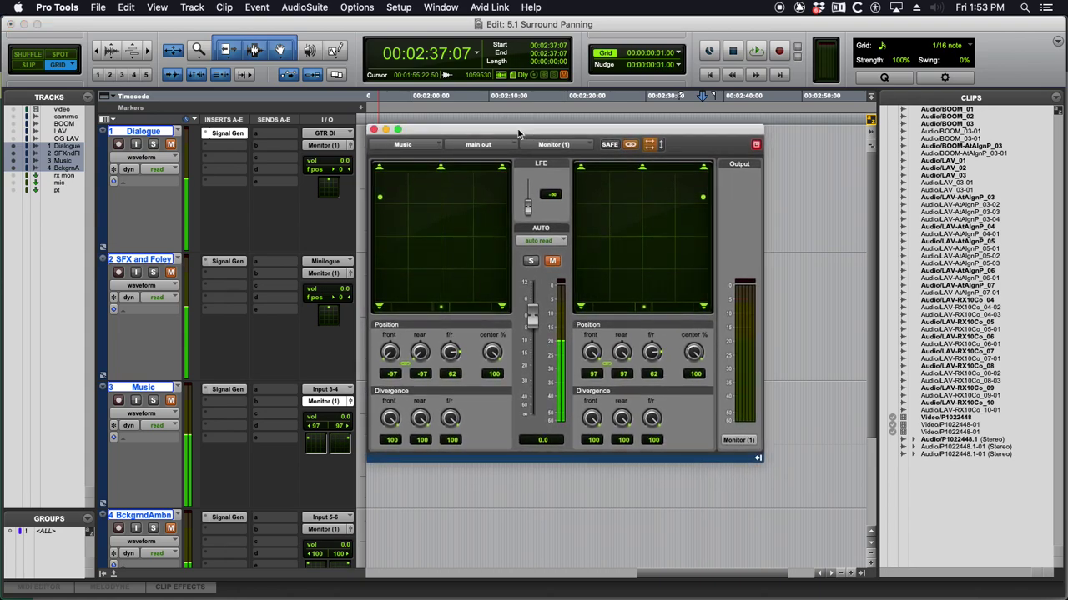
click(353, 146)
key(super+Tab)
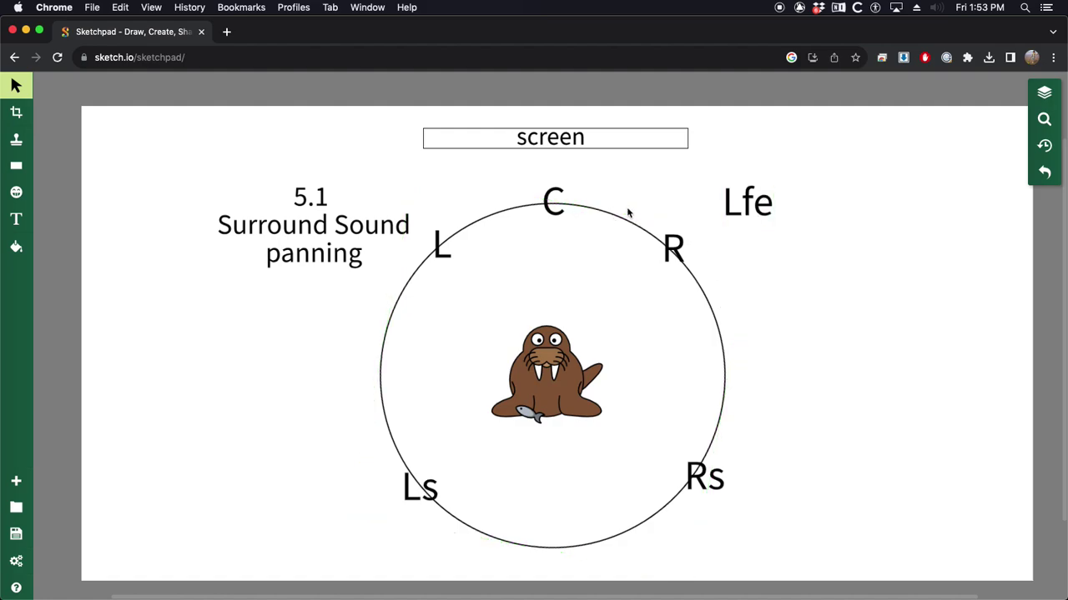
Unmute Dialogue, pan it to rear-right, then back to front centre (front 0, rear 0, f/r 100).
key(super+Tab)
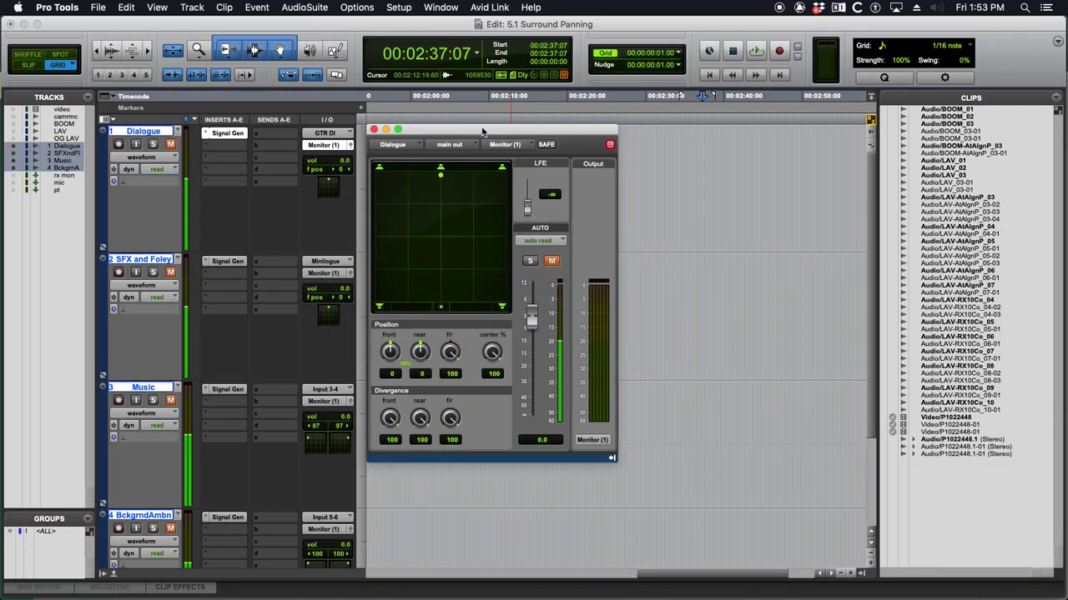
click(526, 134)
drag(526, 133, 524, 131)
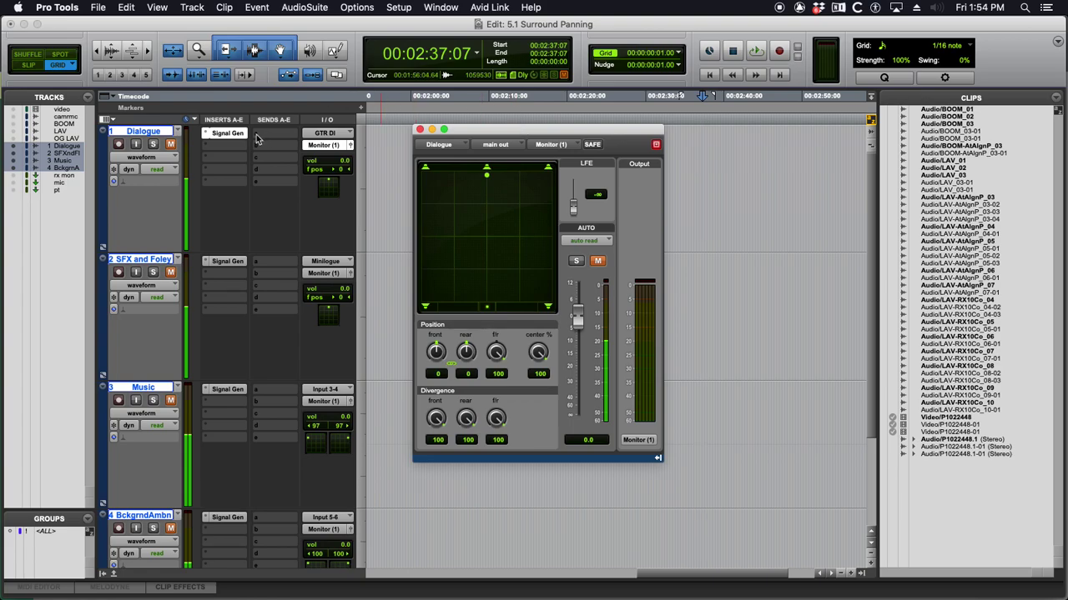
click(171, 144)
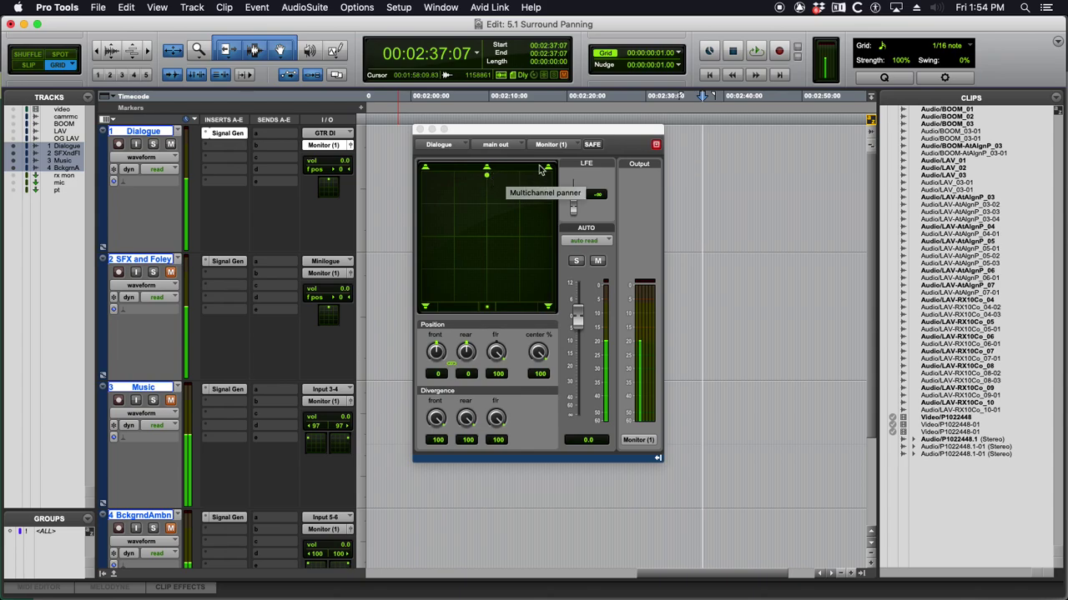
click(547, 306)
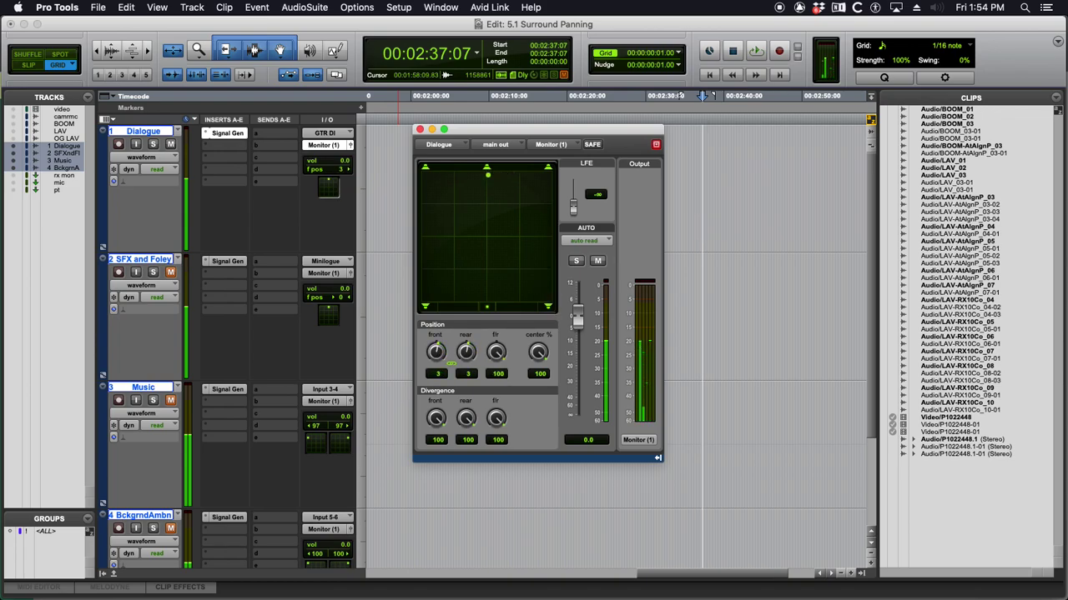
drag(549, 299, 487, 171)
Mute Dialogue, unmute SFX and Foley and show its panner, then go back to the diagram.
click(170, 144)
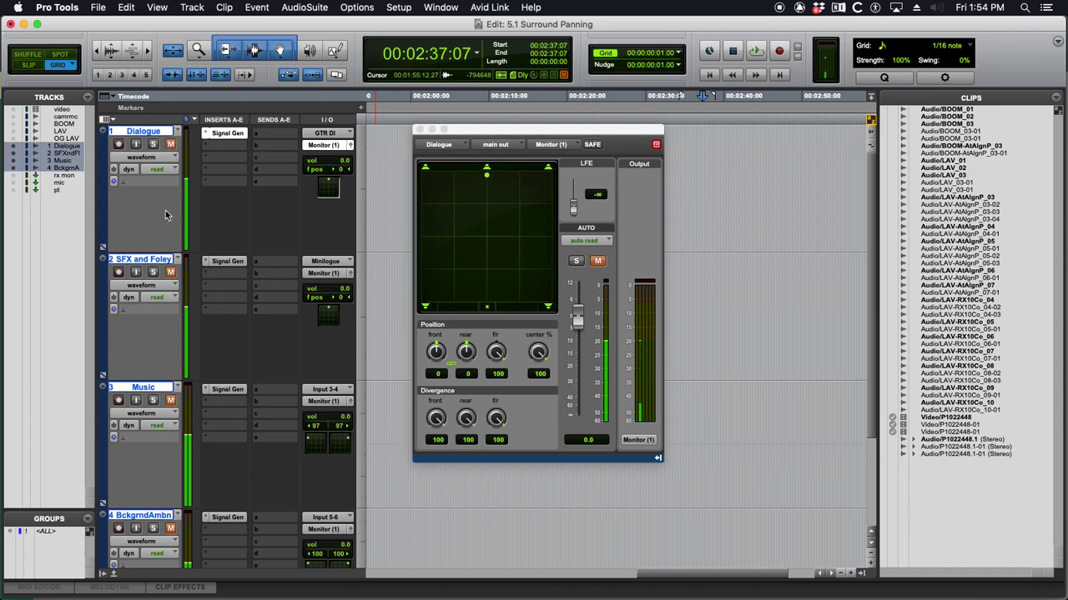
click(170, 273)
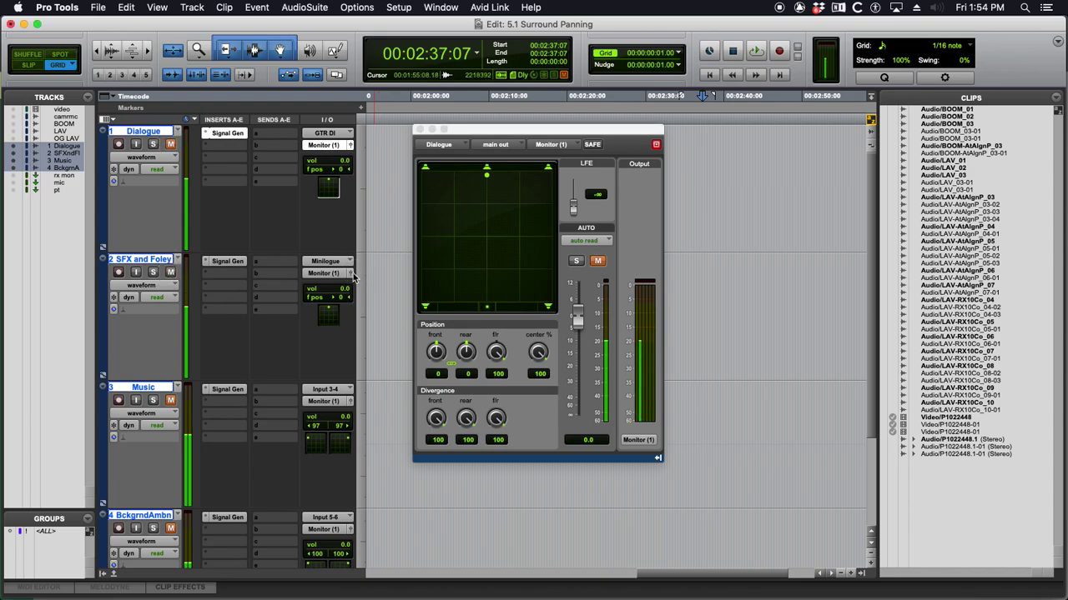
click(351, 274)
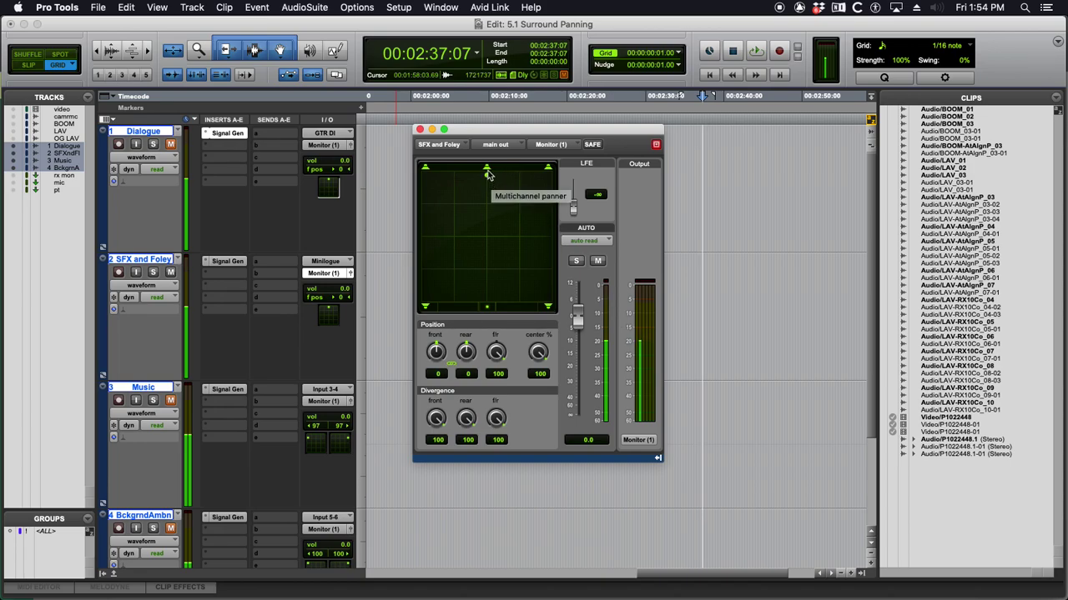
key(super+Tab)
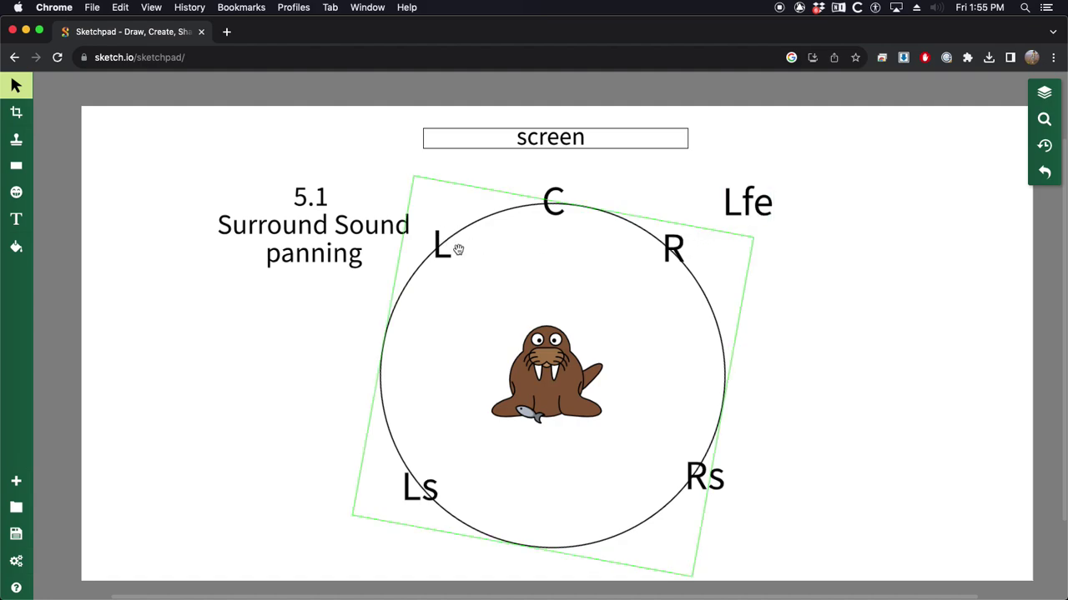
Try SFX and Foley at 75% centre and pulled back, then reset to front centre, 100%.
key(super+Tab)
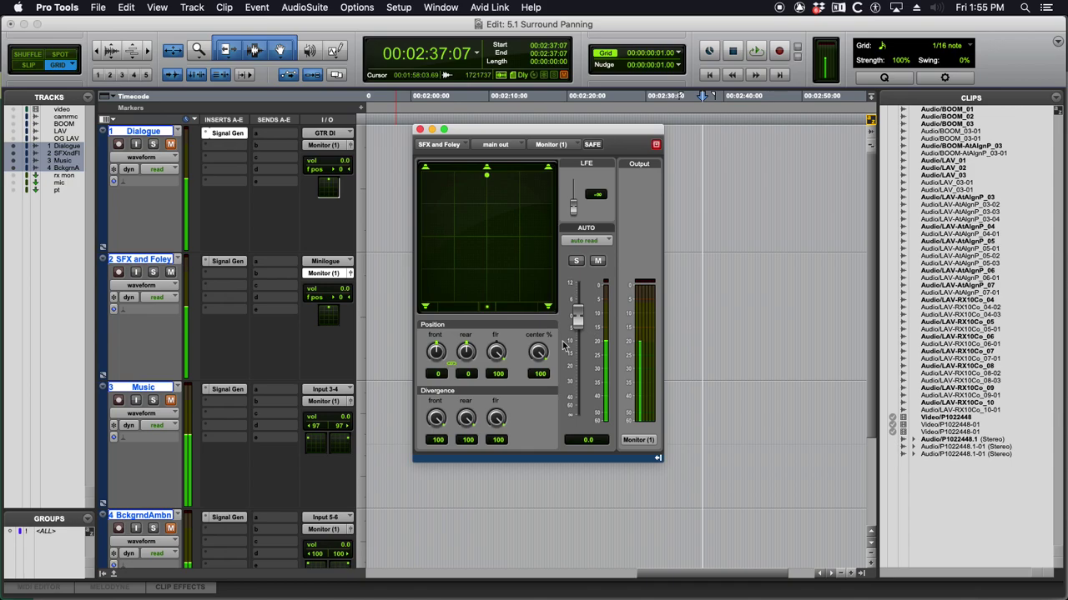
drag(538, 354, 538, 378)
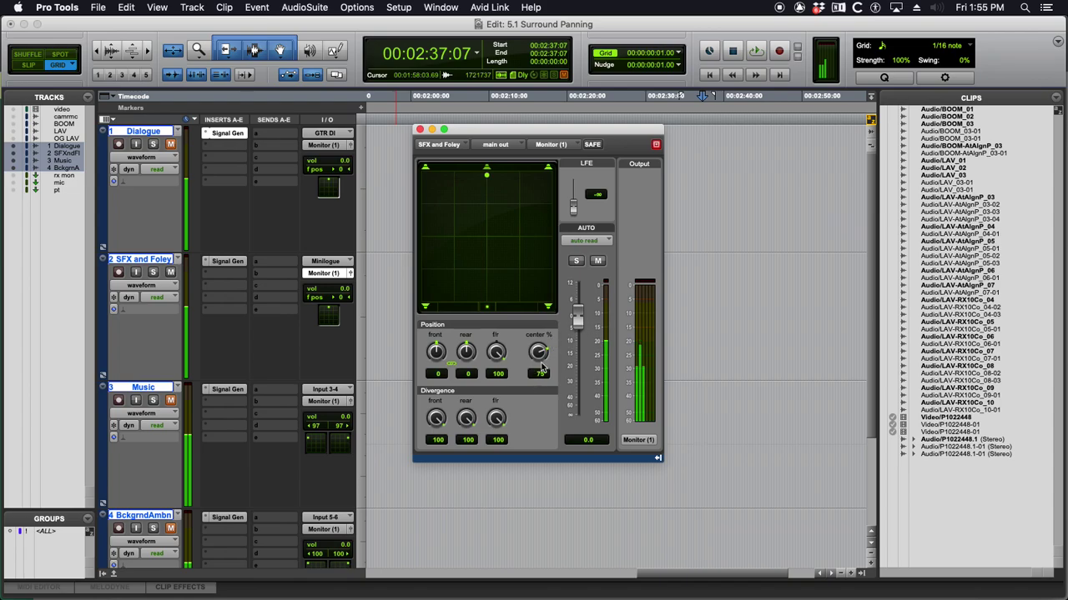
drag(487, 176, 488, 193)
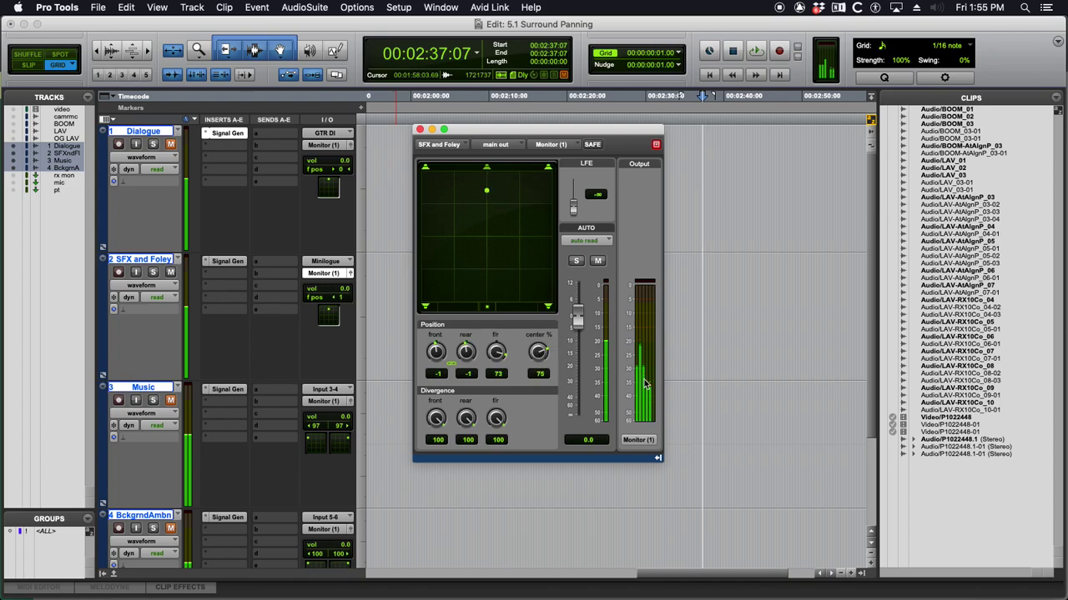
click(488, 173)
drag(539, 357, 572, 133)
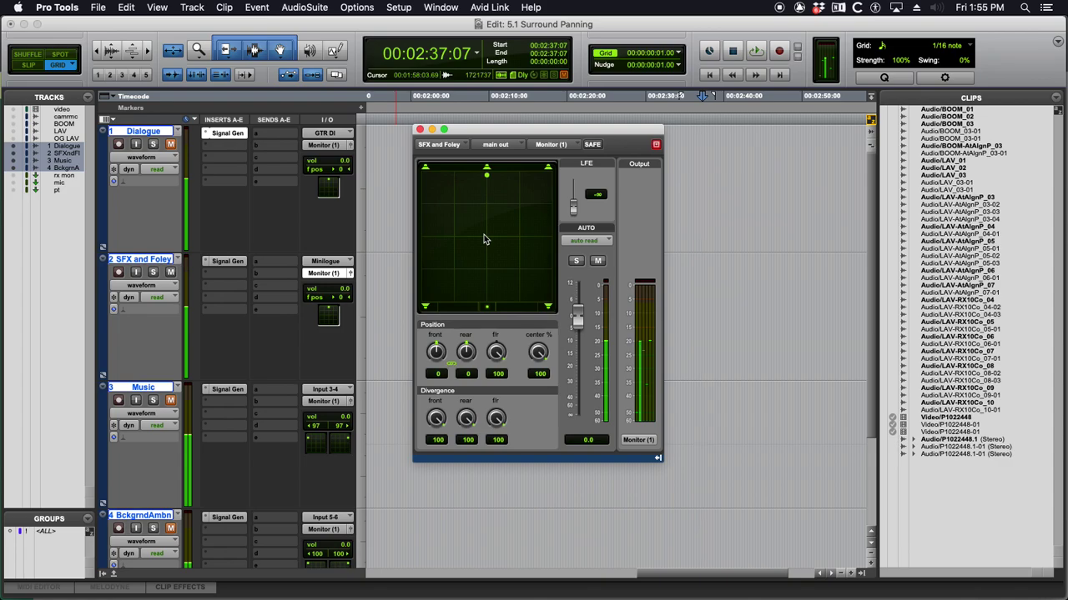
Mute SFX and Foley, then spread the Music stereo pans to front -91/91 at f/r 67.
click(170, 272)
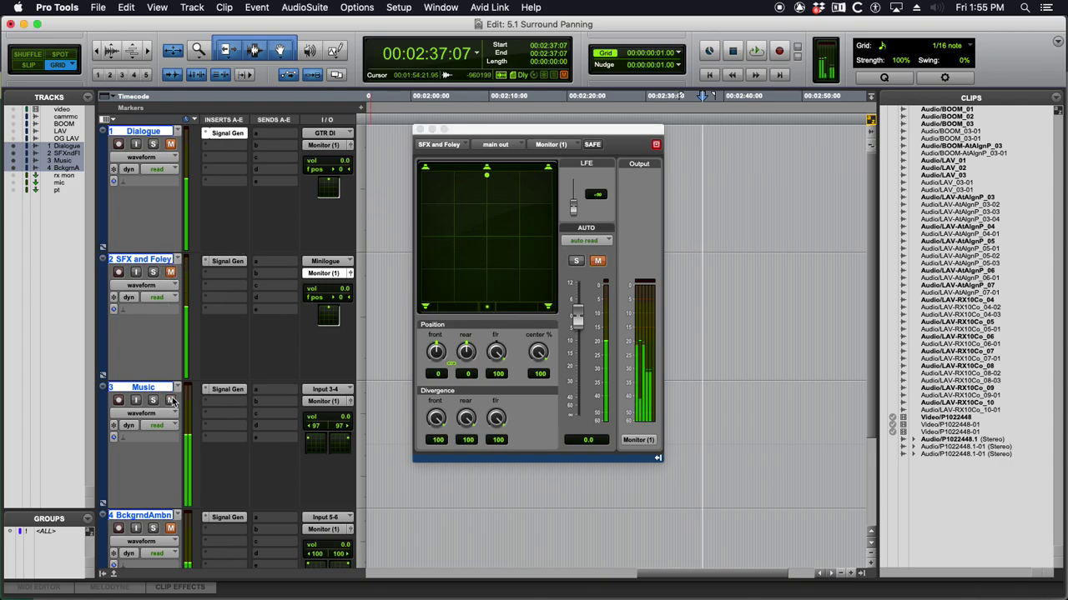
click(349, 401)
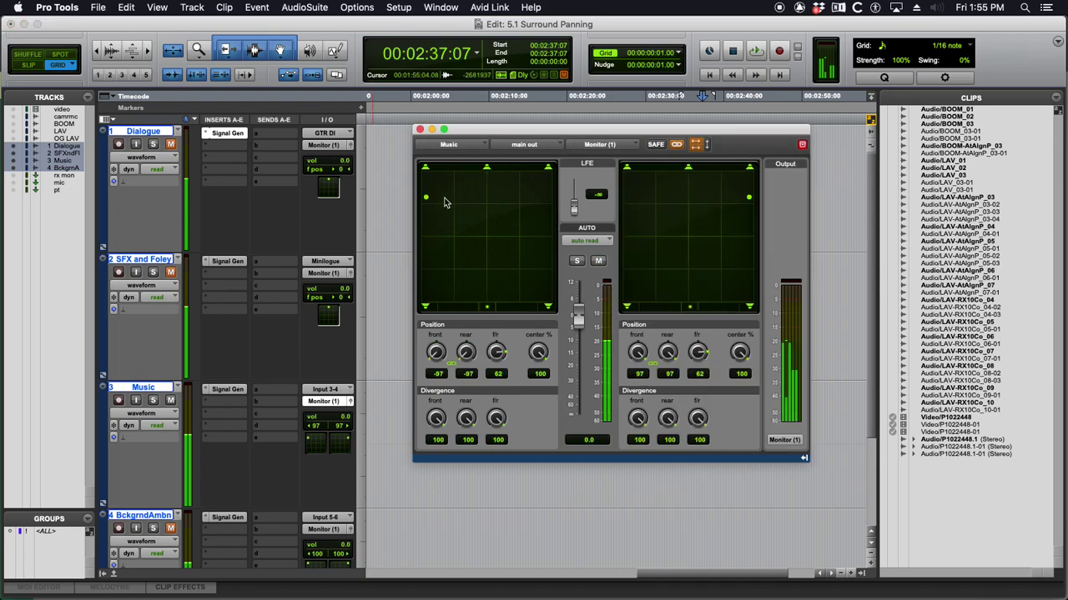
drag(426, 198, 425, 175)
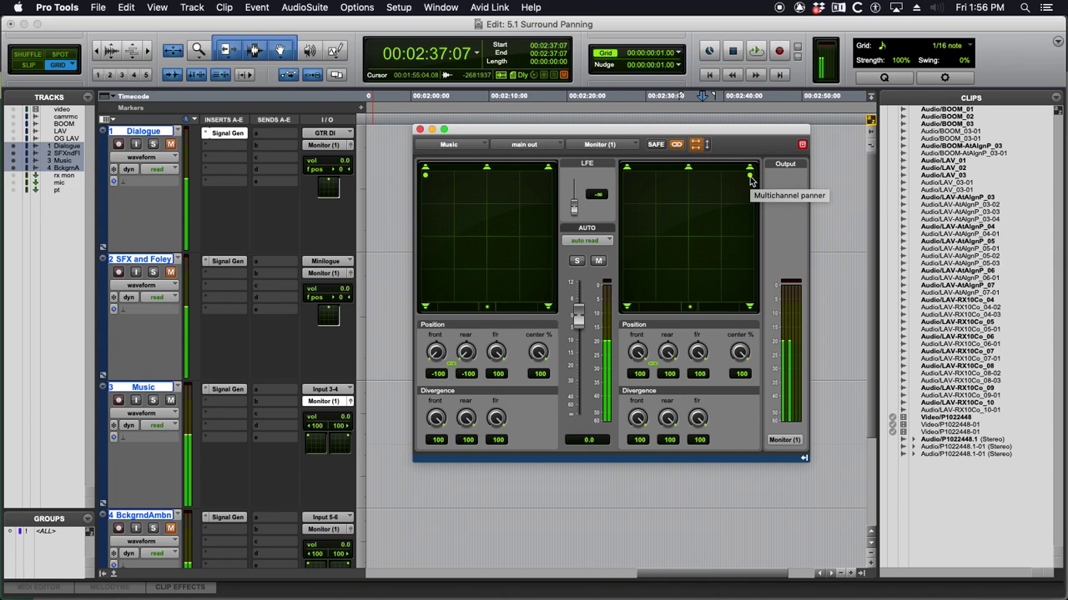
drag(750, 176, 750, 195)
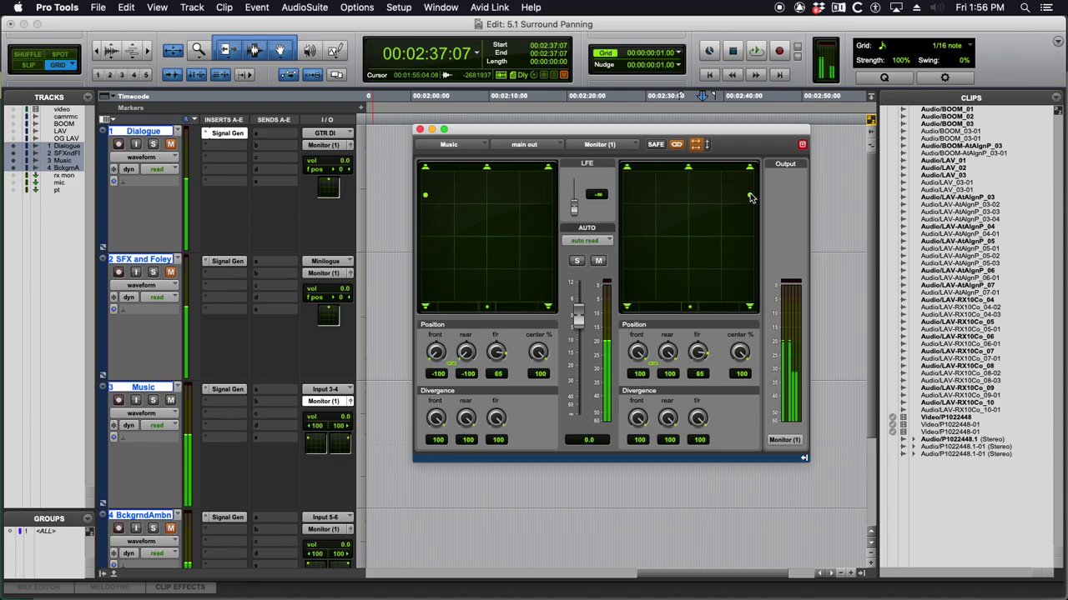
drag(750, 196, 746, 196)
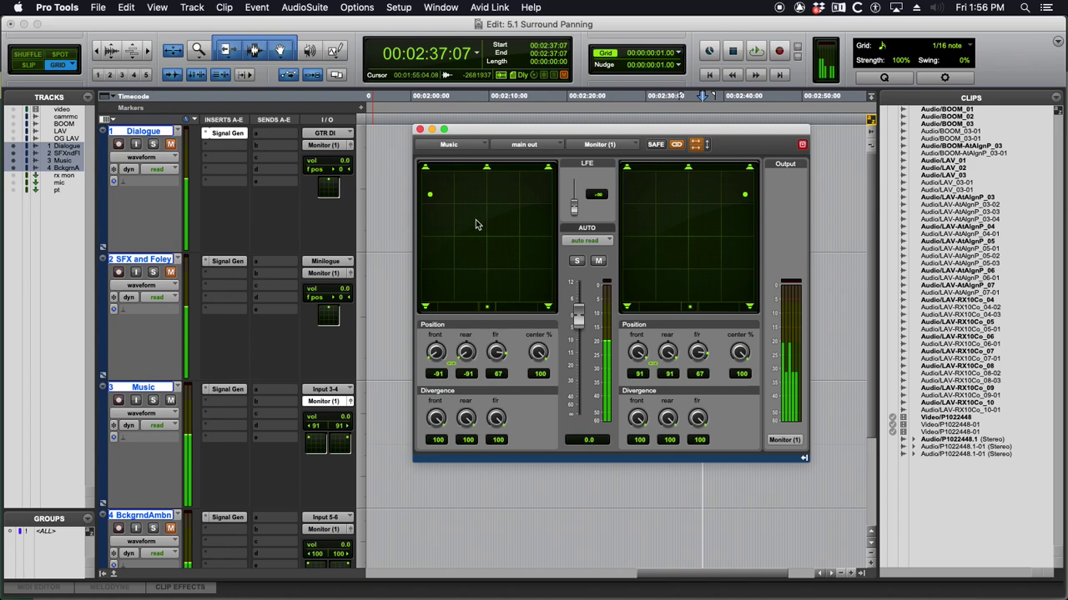
Switch from Pro Tools to the Sketchpad 5.1 speaker diagram in Chrome.
key(super+Tab)
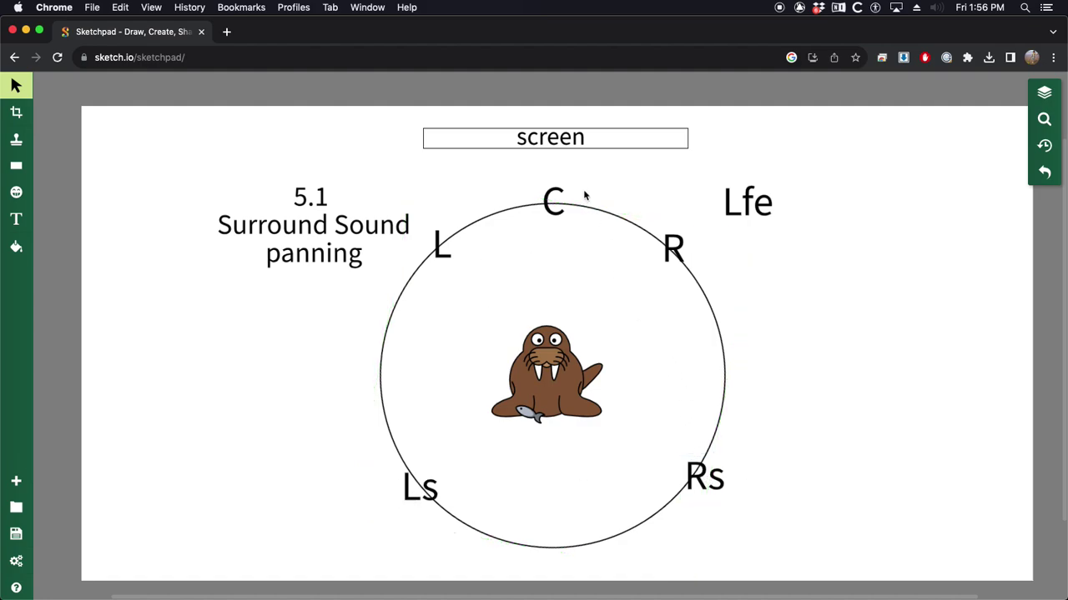
Point out the Lfe speaker on the diagram, then return to the Pro Tools session.
key(super+Tab)
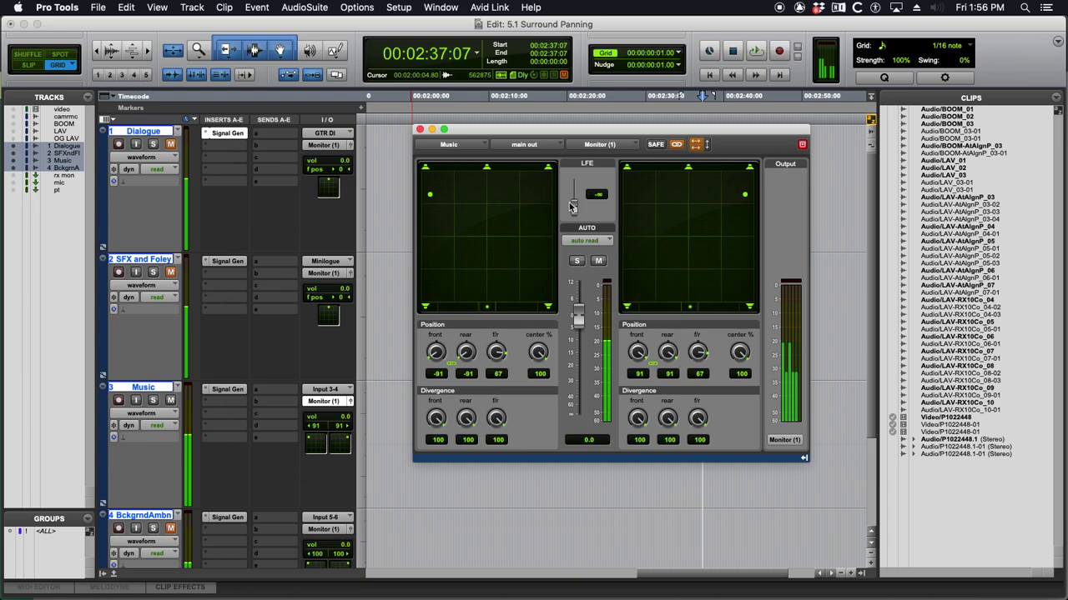
key(super+Tab)
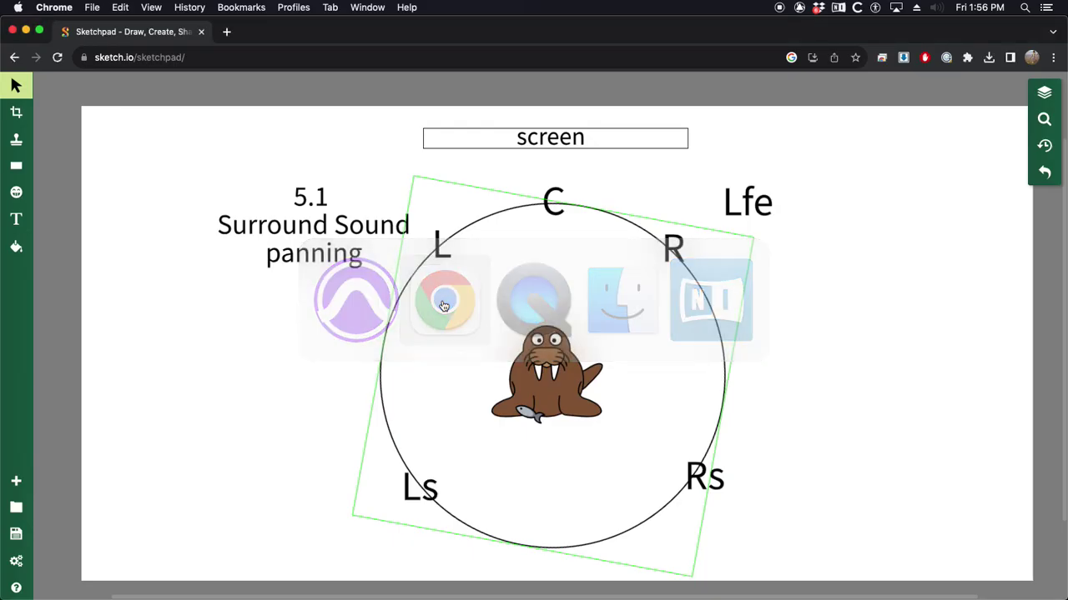
click(737, 208)
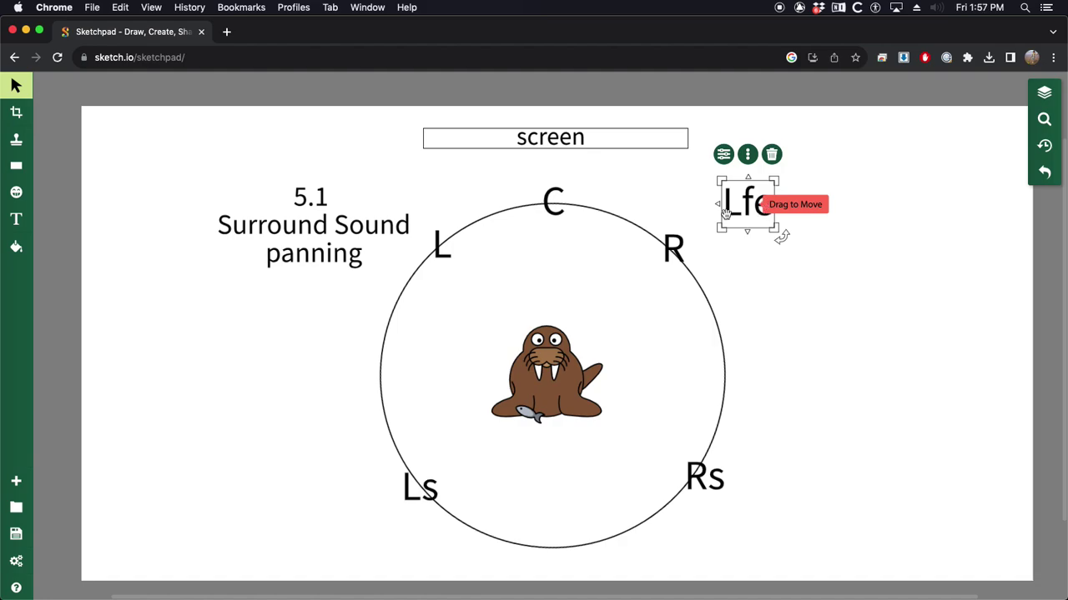
key(super+Tab)
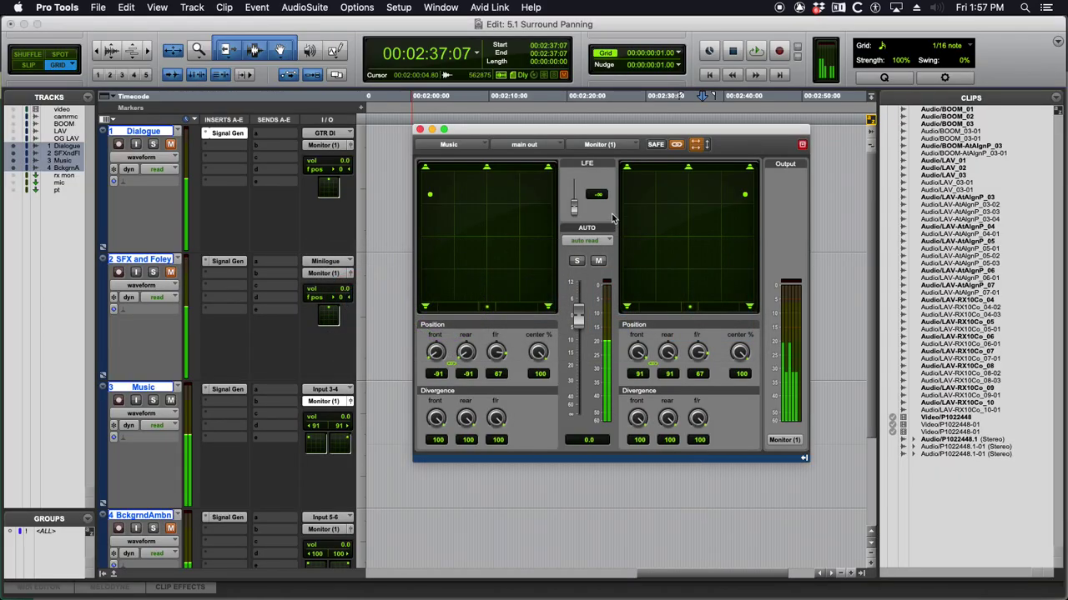
Nudge the Music pucks forward to f/r 72, leaving the Music track muted.
click(171, 402)
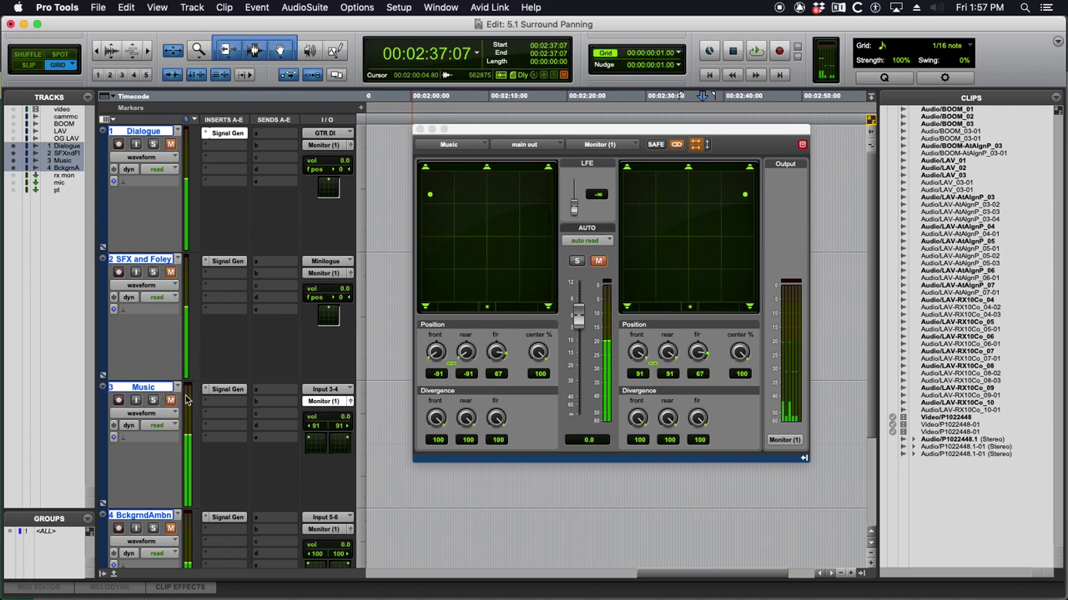
scroll(189, 400, down, 3)
click(170, 265)
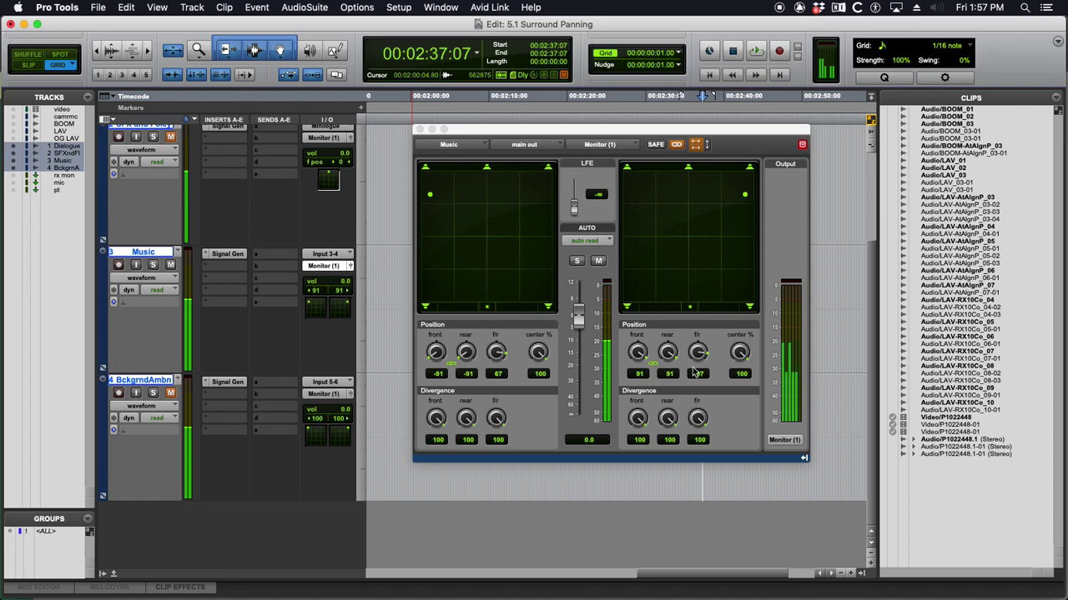
drag(746, 193, 746, 190)
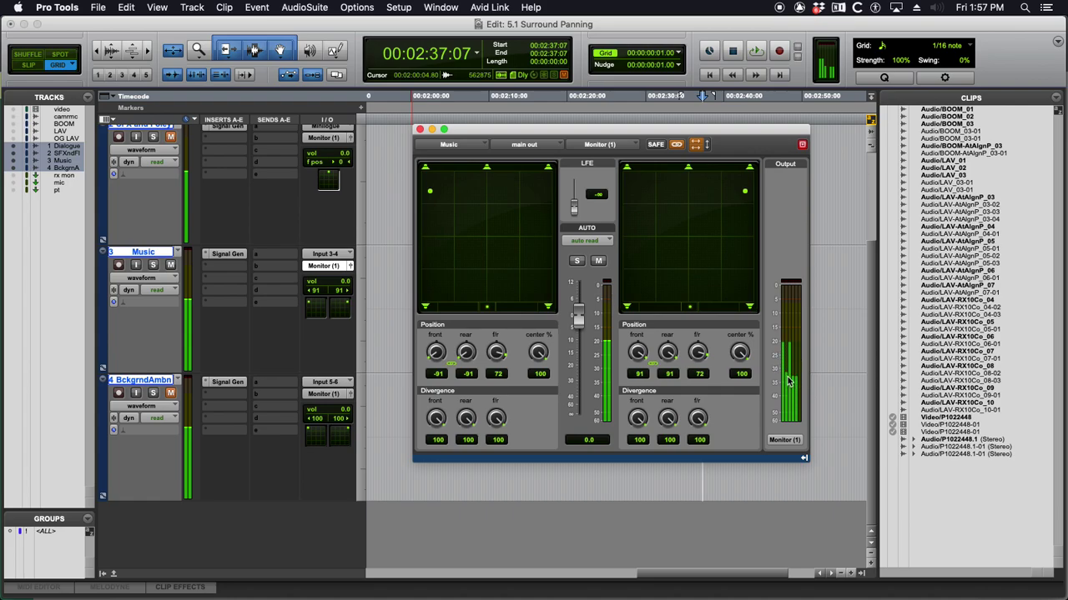
click(171, 265)
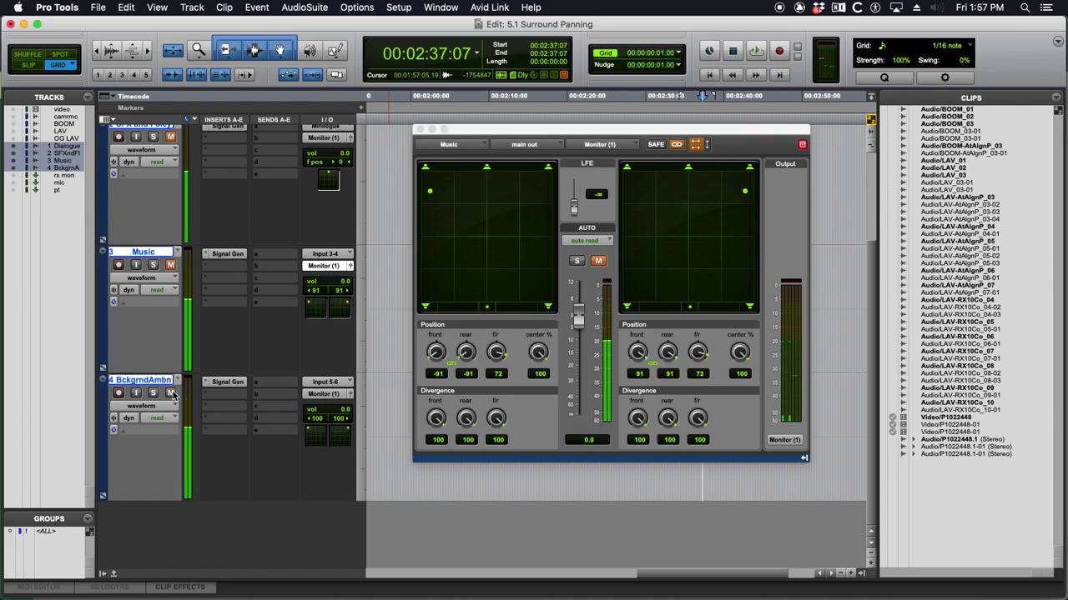
Try the Background Ambience pucks at centre, corners and rear, ending at front -22/22, f/r 100.
click(349, 393)
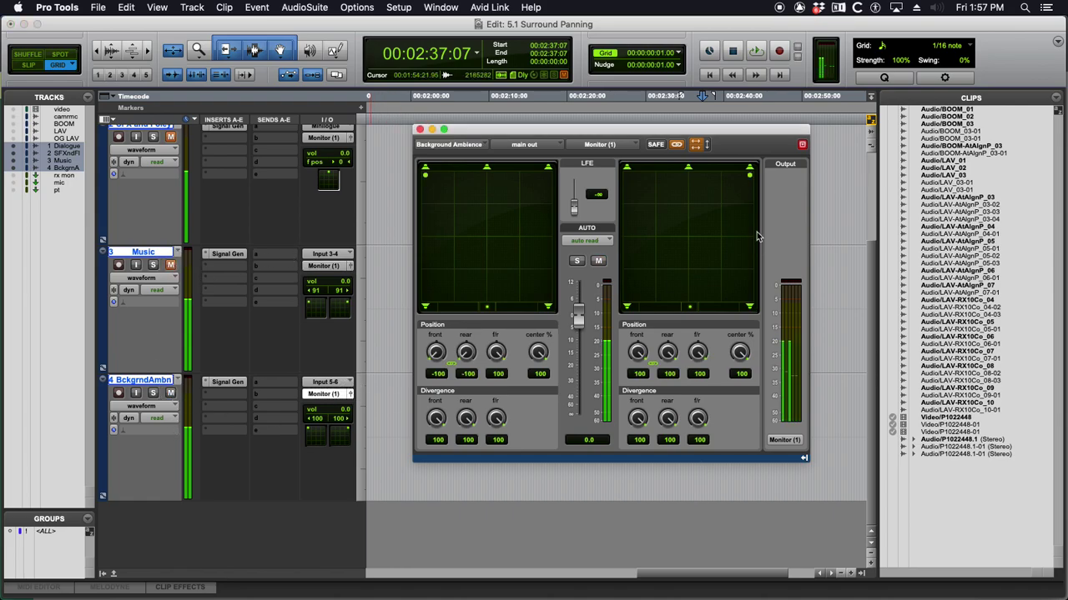
drag(750, 174, 688, 172)
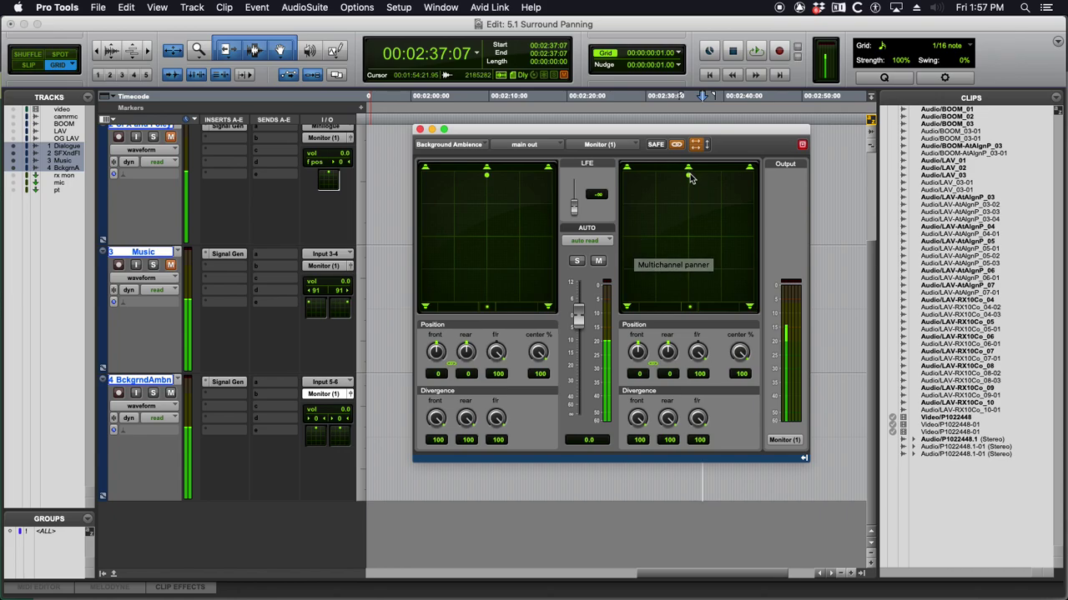
drag(688, 175, 709, 185)
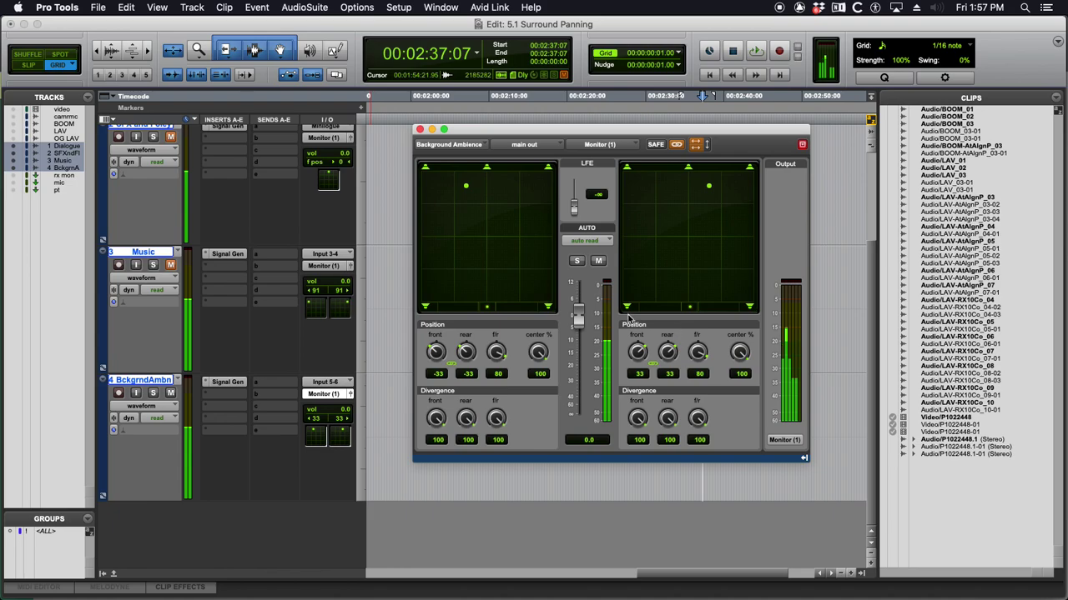
mouse_move(575, 322)
mouse_down()
mouse_move(572, 370)
mouse_move(578, 316)
mouse_up()
drag(708, 185, 750, 174)
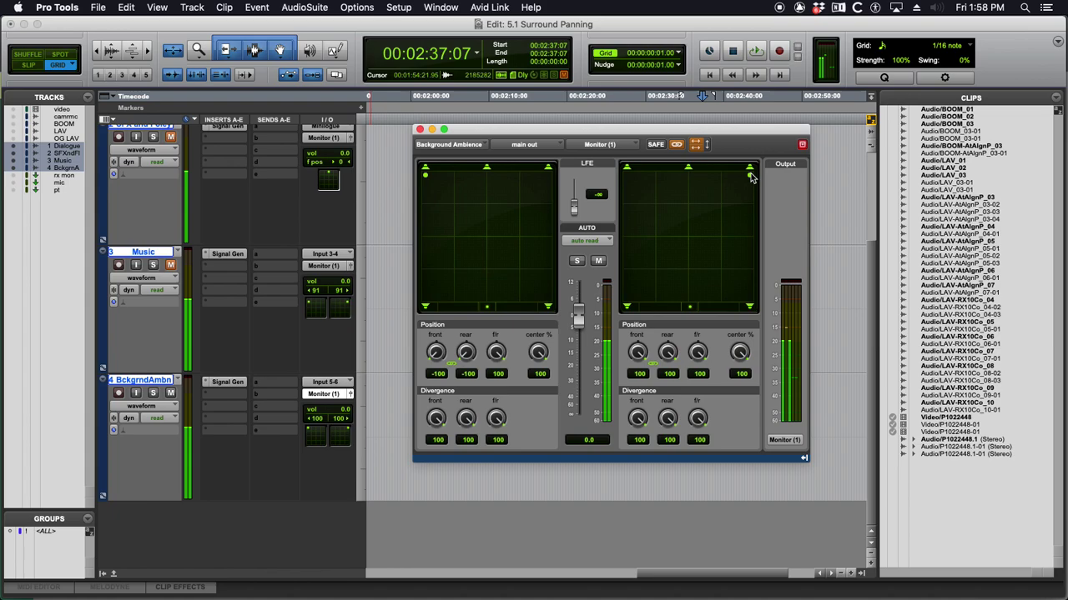
click(750, 308)
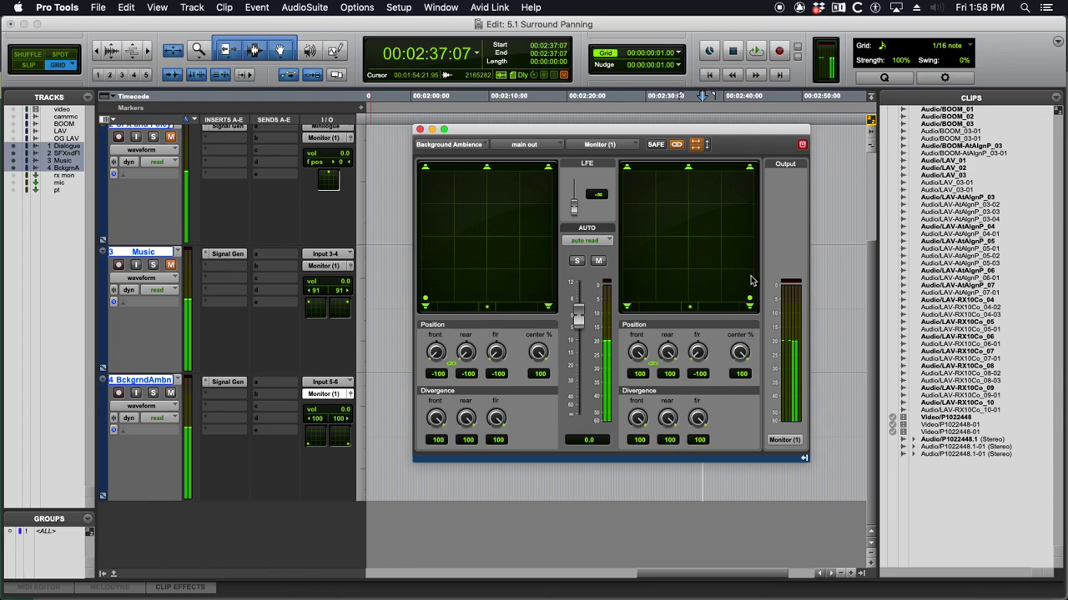
drag(751, 299, 702, 174)
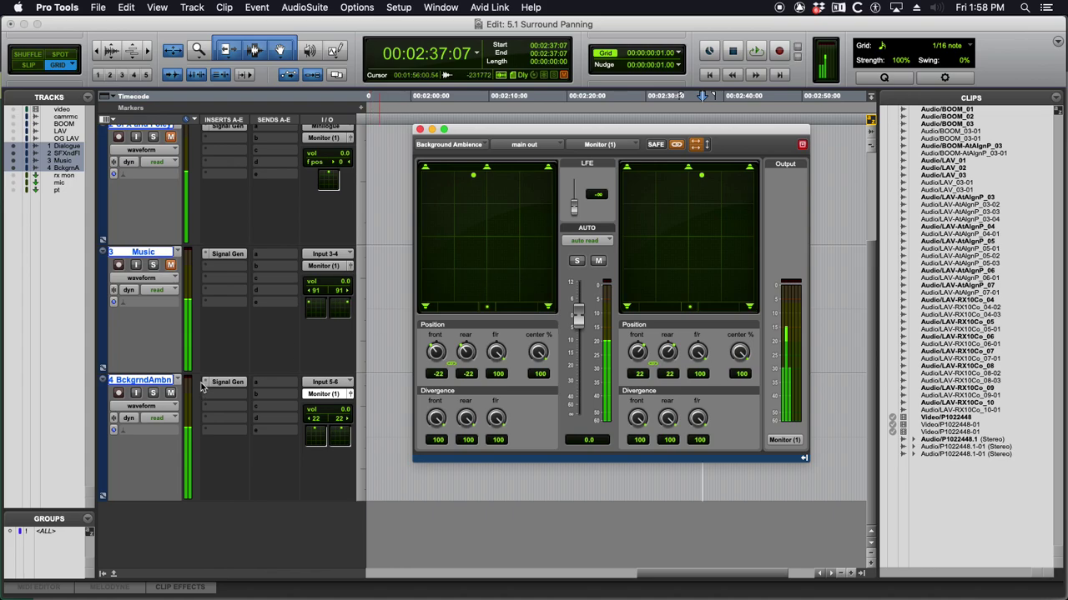
On the speaker diagram, highlight the C label, then the L and R labels.
key(super+Tab)
key(super+shift+Tab)
click(554, 194)
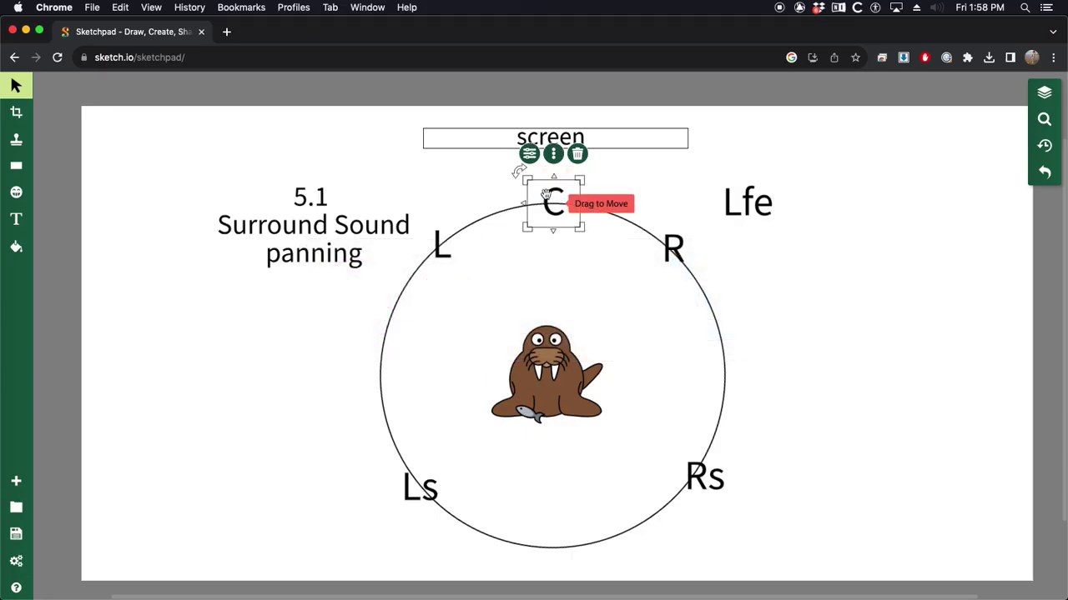
click(442, 244)
shift+click(672, 244)
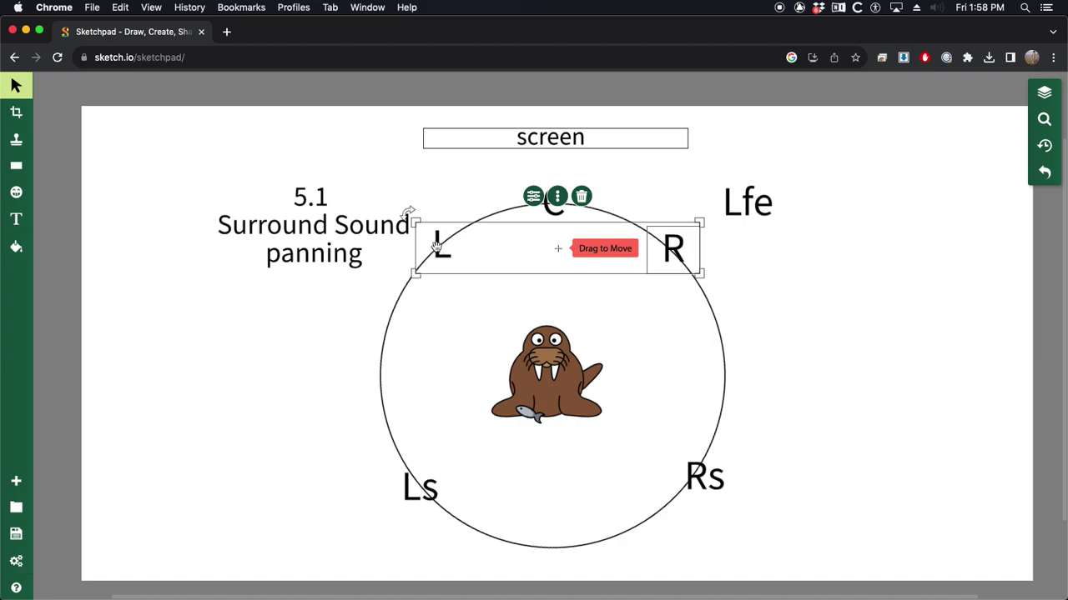
Highlight the Ls and Rs labels, then Lfe, and clear the selection.
click(415, 494)
shift+click(717, 487)
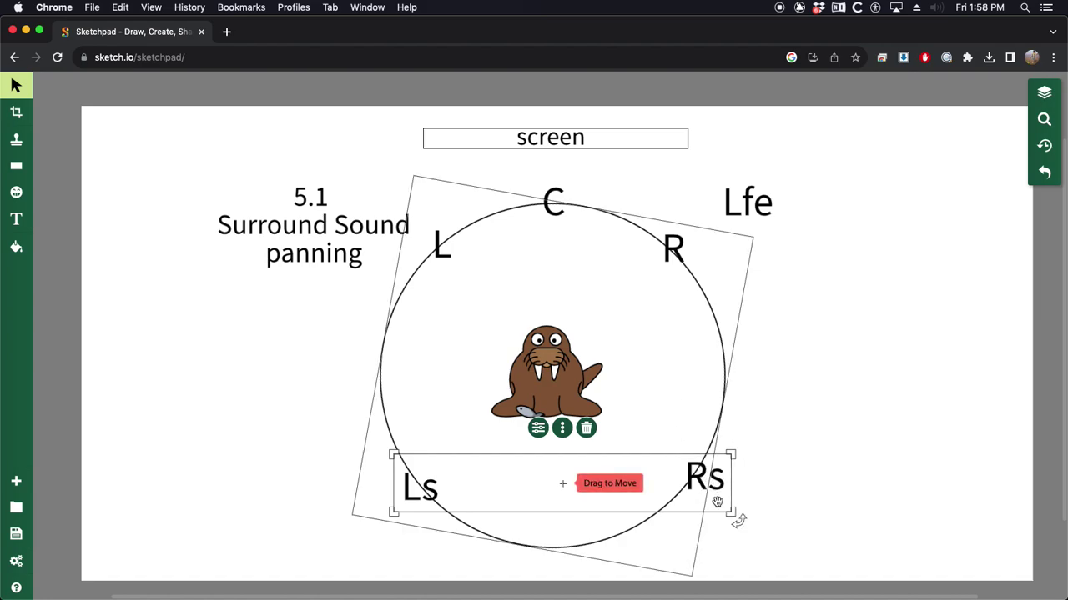
click(766, 207)
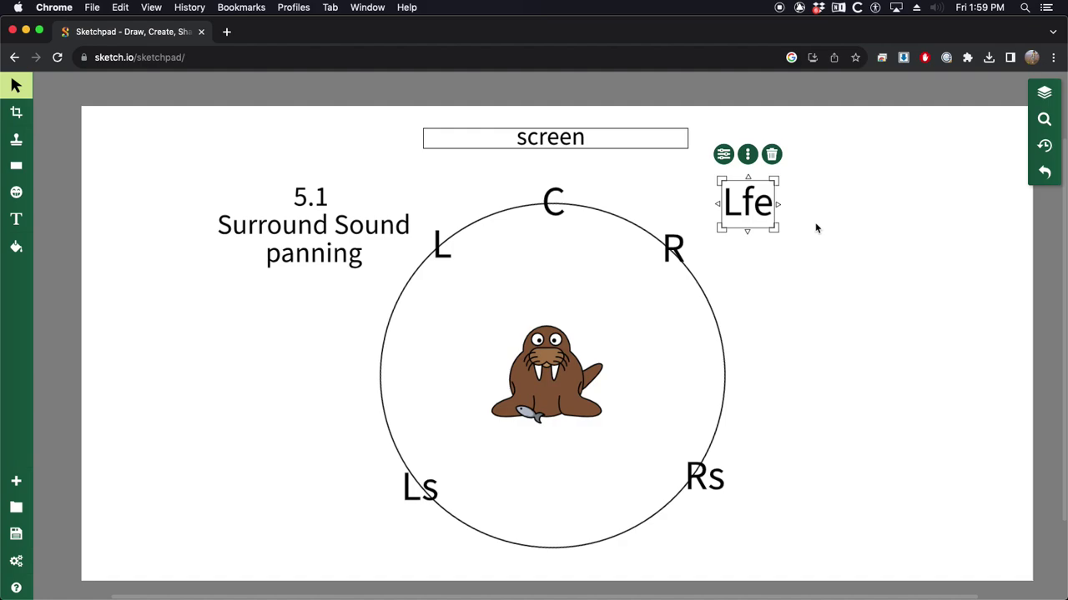
click(842, 276)
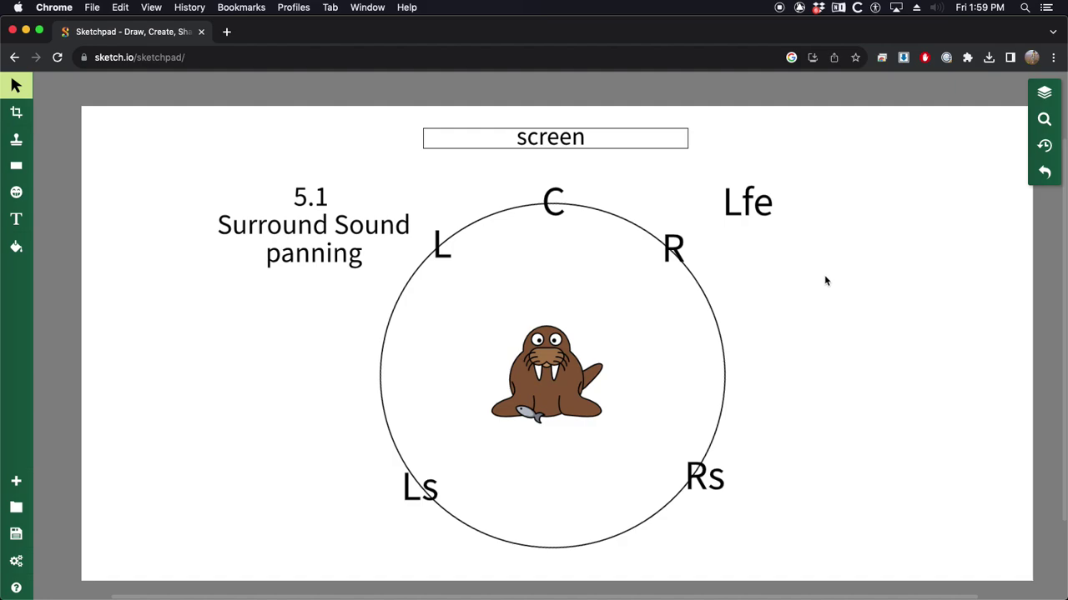